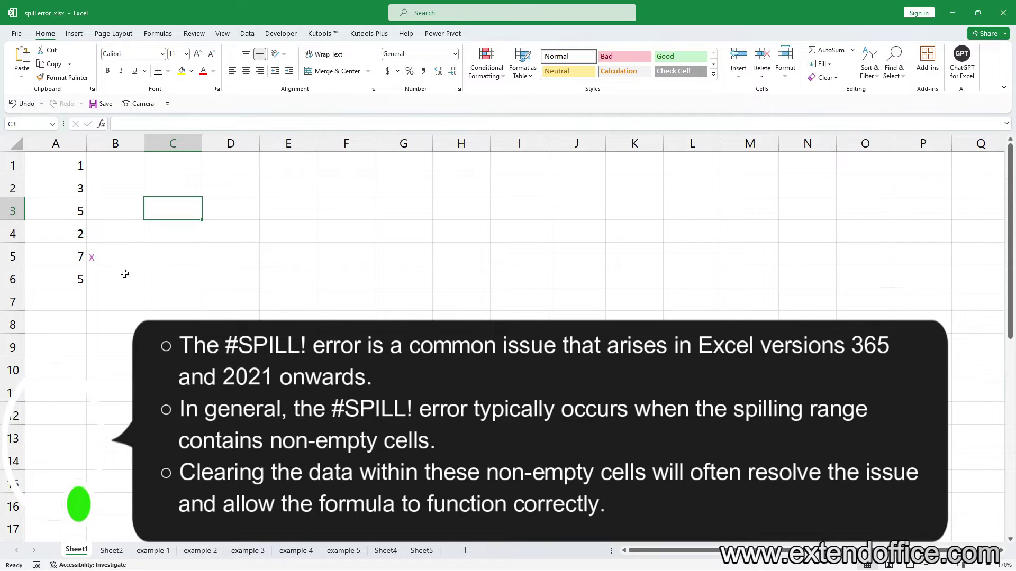
# Step: Enter =A1:A6+3 in B1, which returns #SPILL!
pyautogui.click(111, 162)
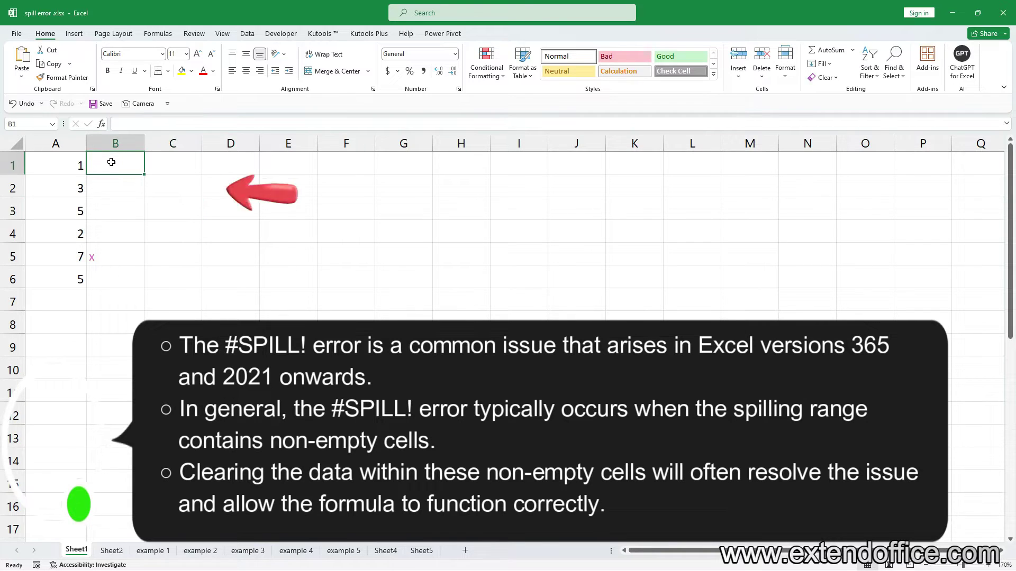
pyautogui.write('=A1:A6+3')
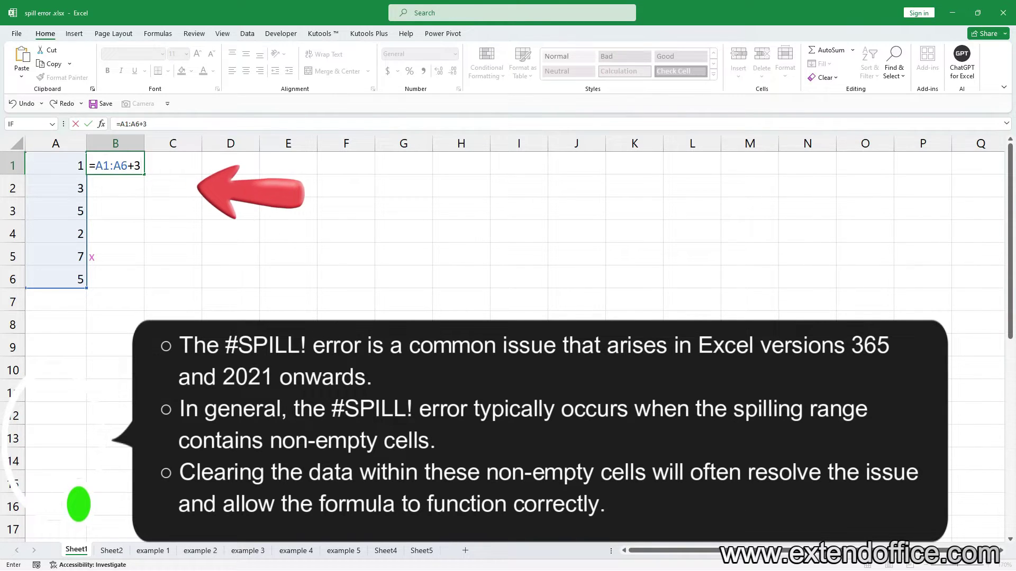
pyautogui.click(111, 208)
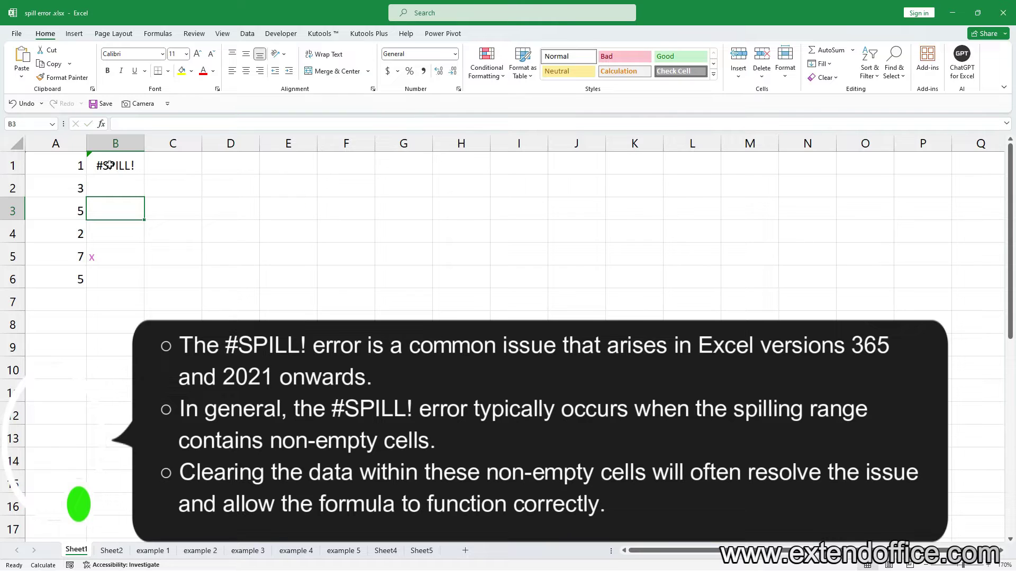
# Step: Delete the blocking x in B5 so B1's results spill into B1:B6
pyautogui.click(109, 166)
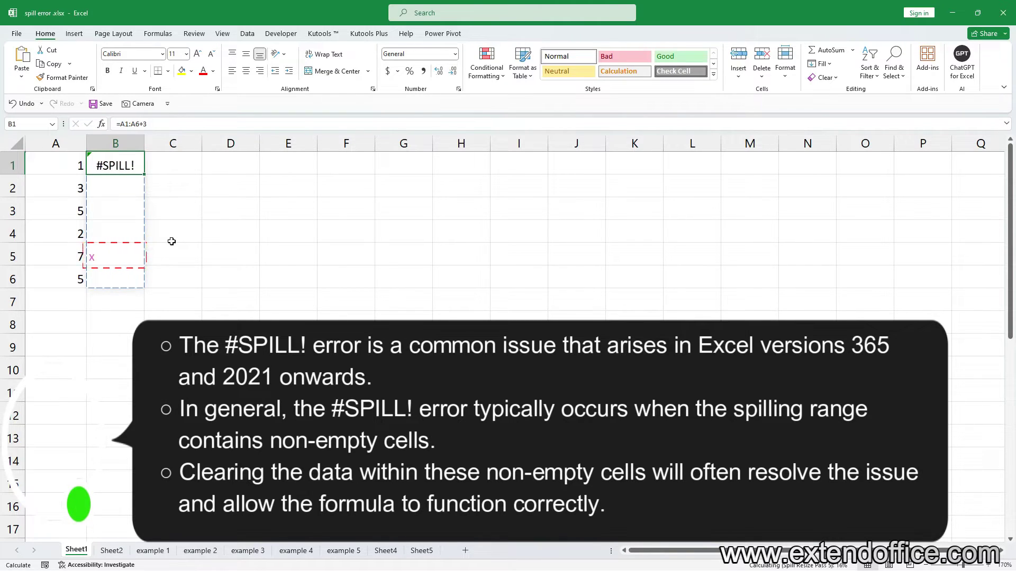
pyautogui.click(138, 252)
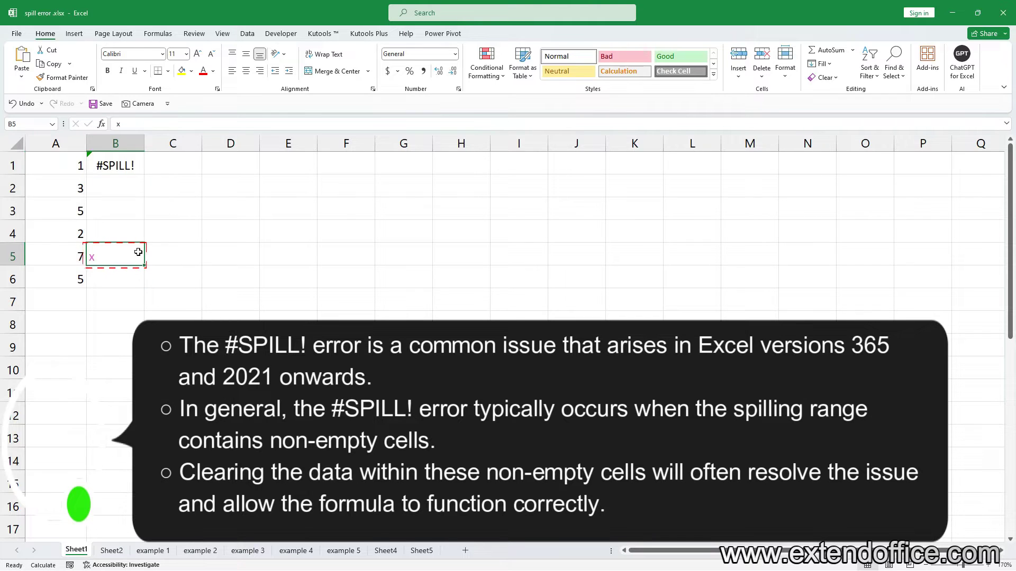
pyautogui.press('Delete')
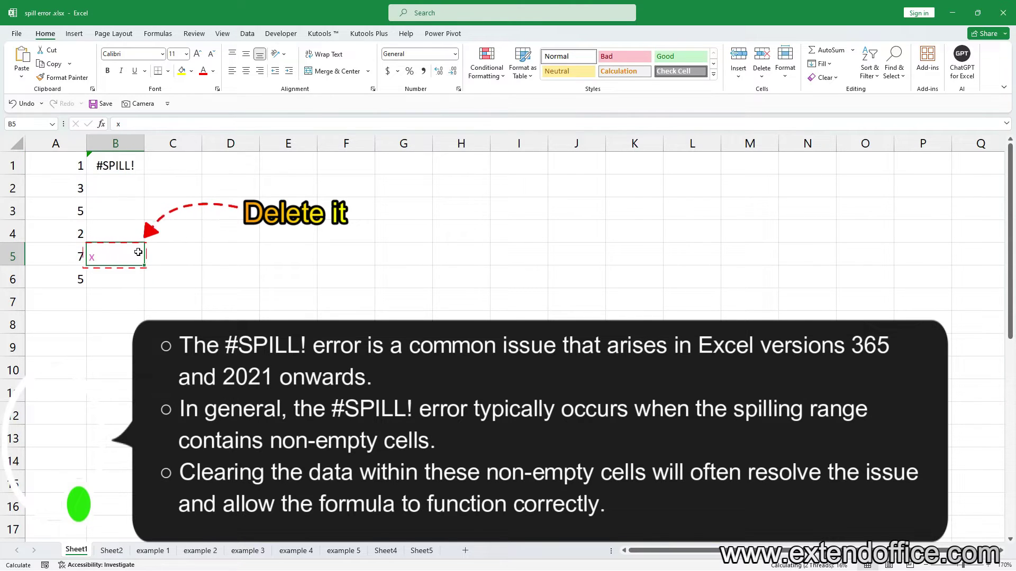
pyautogui.click(176, 233)
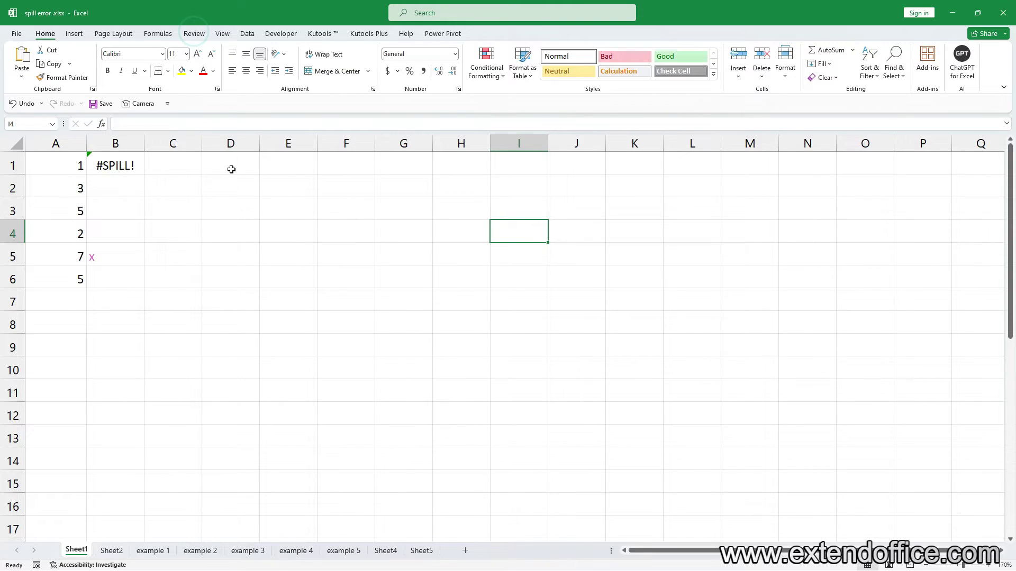
# Step: Select B1, which shows #SPILL! again because of the x in B5
pyautogui.click(116, 166)
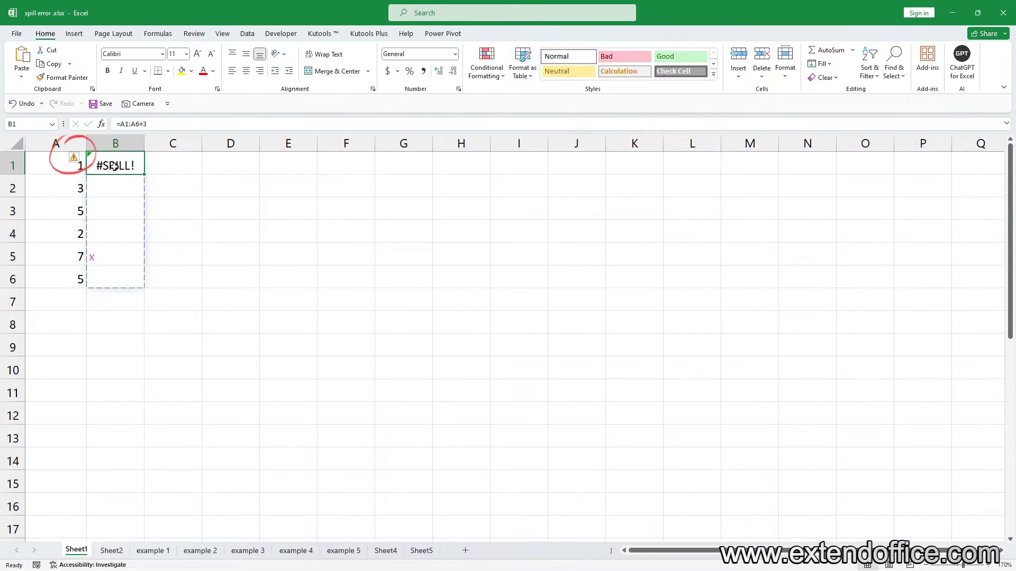
# Step: Use B1's error options to Select Obstructing Cells and locate the blocker
pyautogui.click(74, 160)
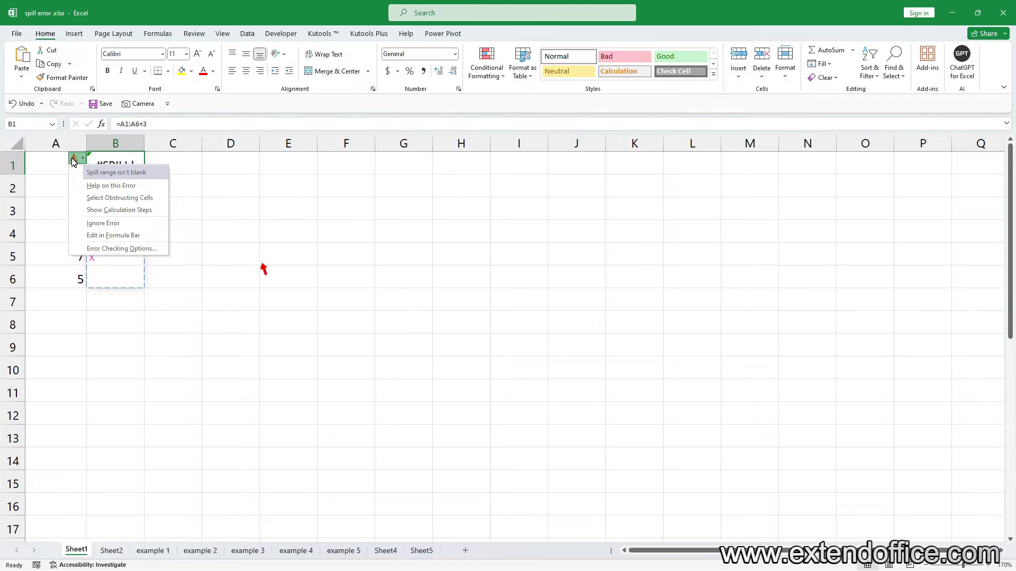
pyautogui.click(156, 203)
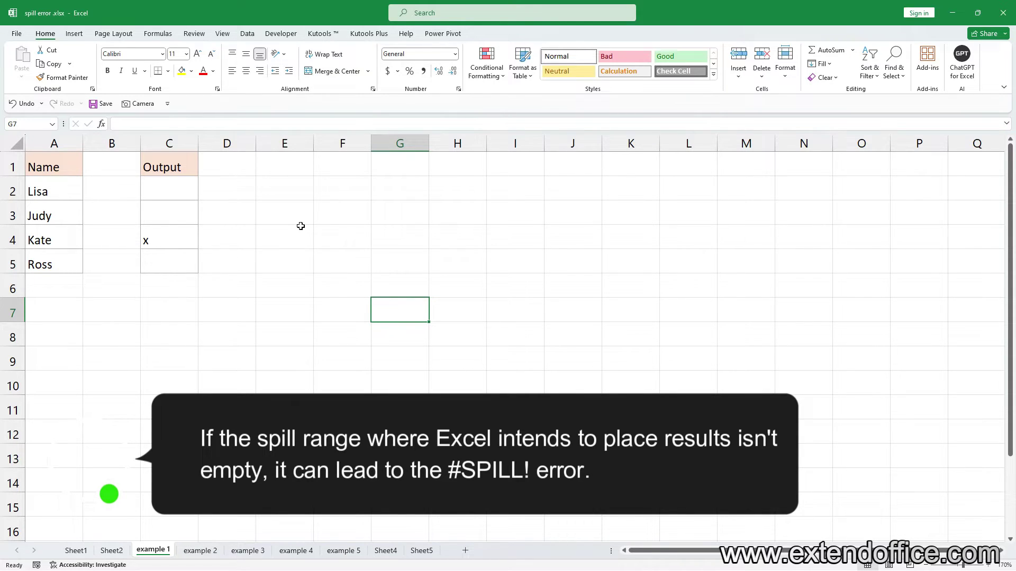
# Step: Enter =A2:A5 in C2 and delete the x in C4 so the names spill
pyautogui.click(170, 193)
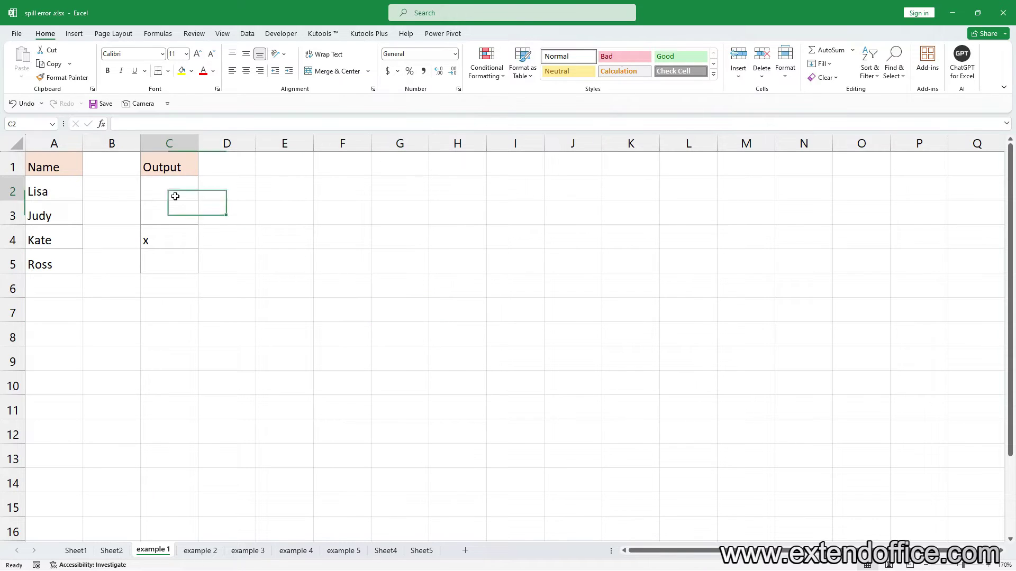
pyautogui.write('=A')
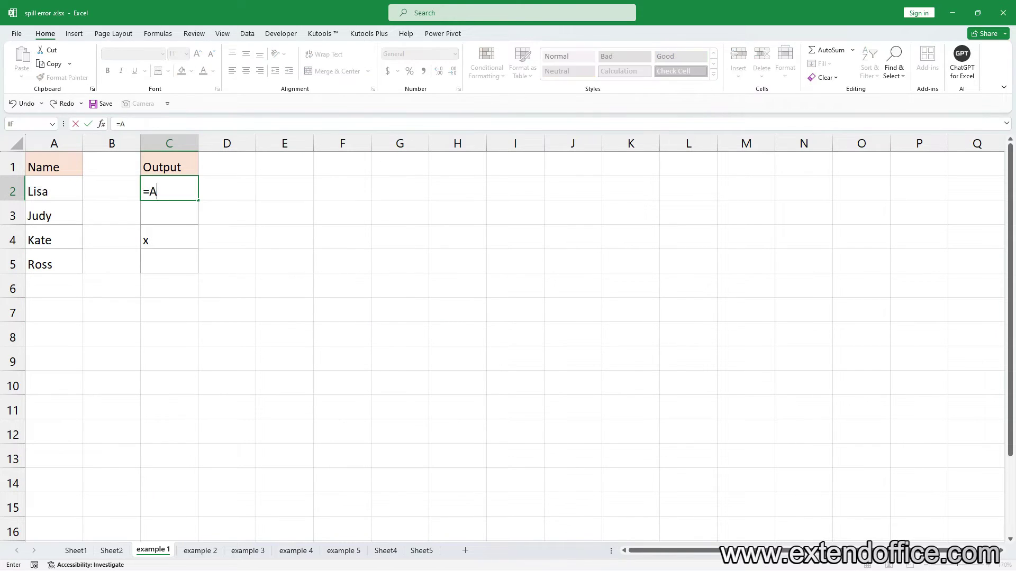
pyautogui.write('2:A5')
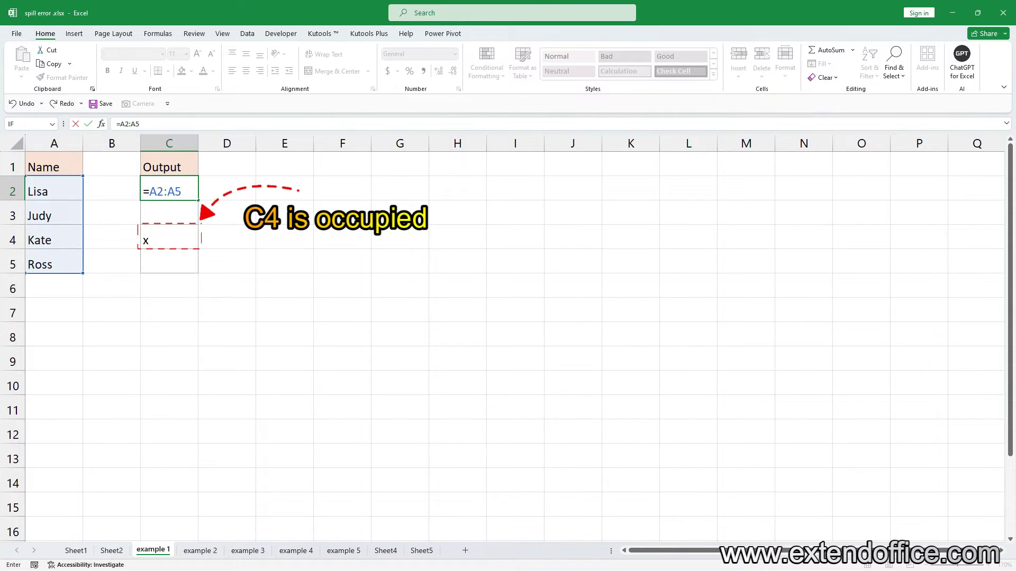
pyautogui.click(170, 238)
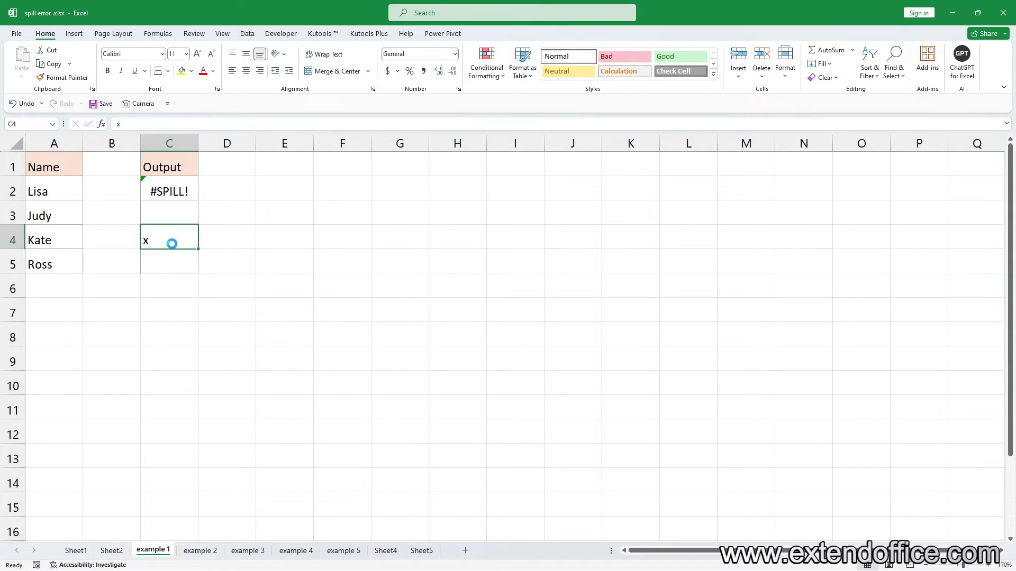
pyautogui.press('Delete')
pyautogui.press('Return')
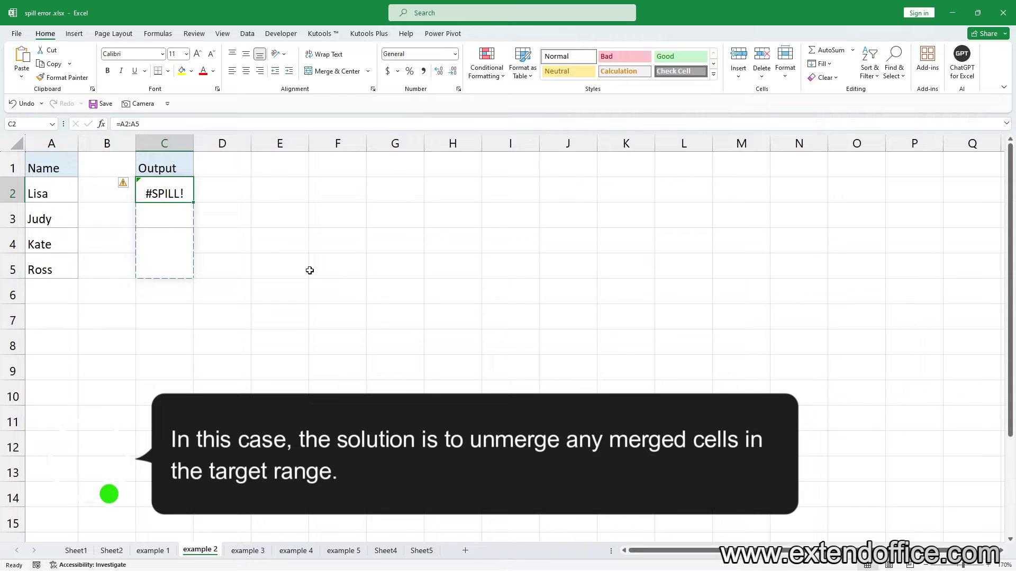
# Step: Unmerge C4:C5 with Merge & Center so C2's names spill down the Output column
pyautogui.click(171, 253)
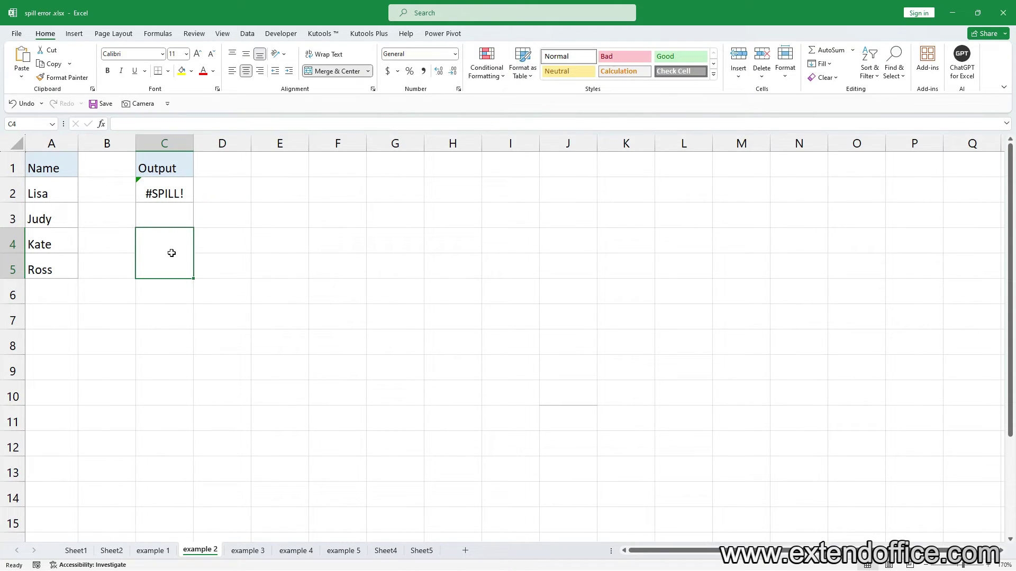
pyautogui.click(341, 74)
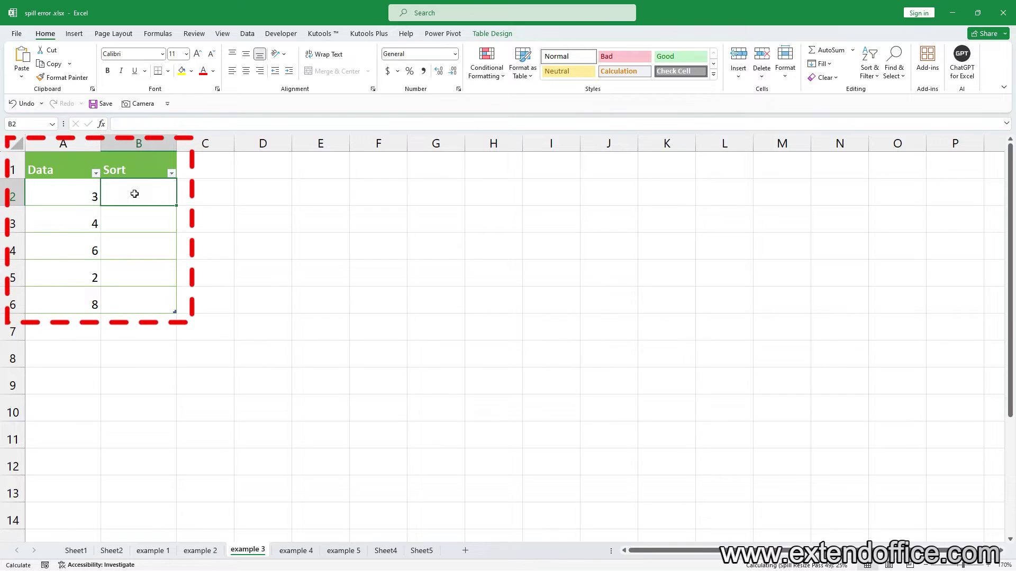
# Step: Enter =SORT of the table's Data column in B2, which returns #SPILL!
pyautogui.write('=sor')
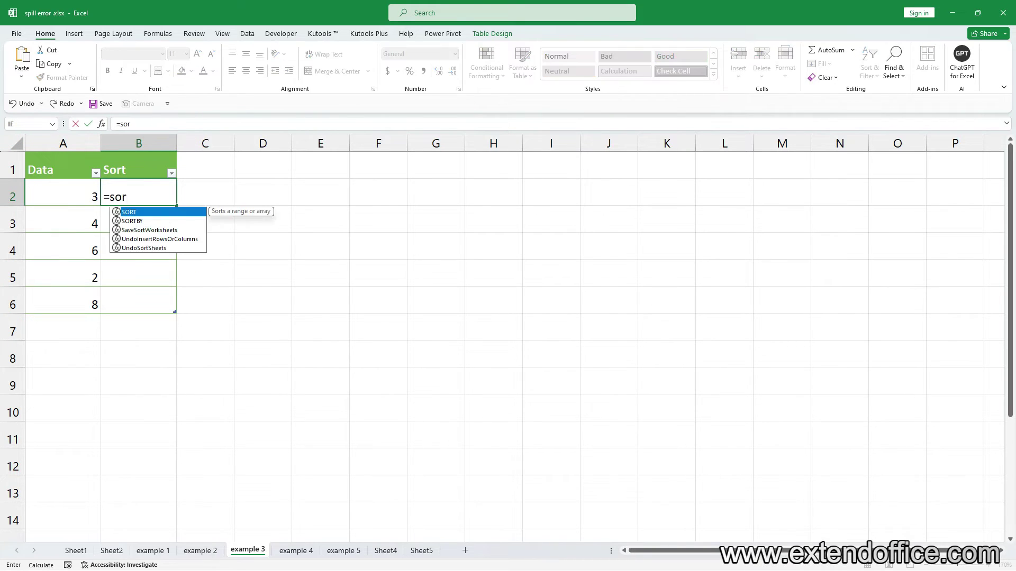
pyautogui.write('t(')
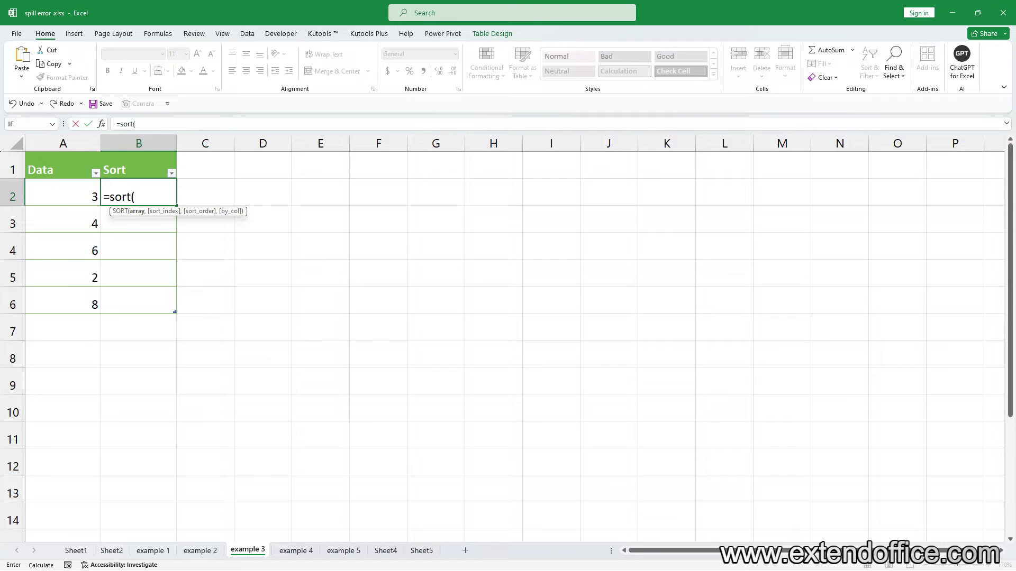
pyautogui.moveTo(66, 203); pyautogui.dragTo(67, 289)
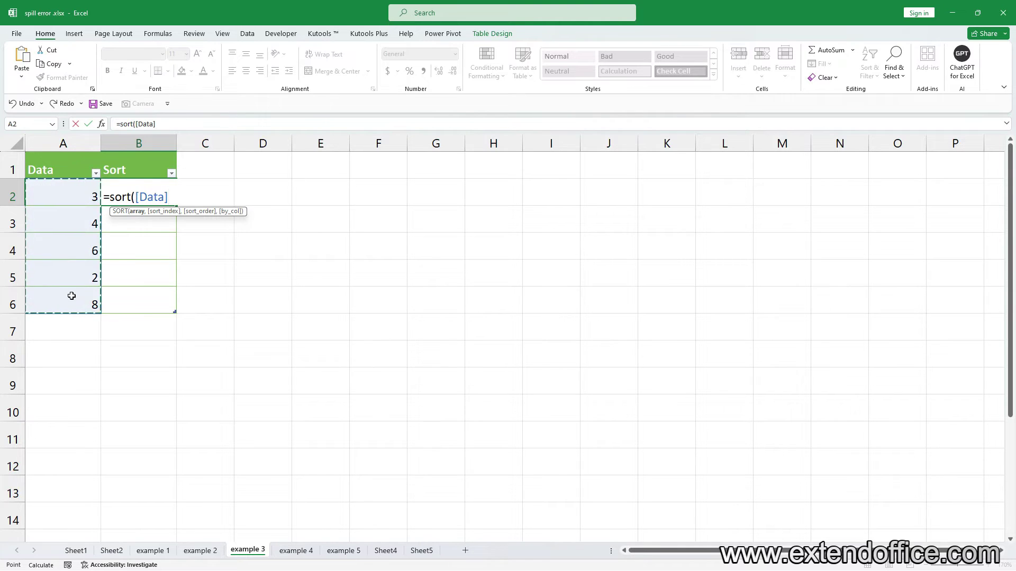
pyautogui.write(')')
pyautogui.press('Return')
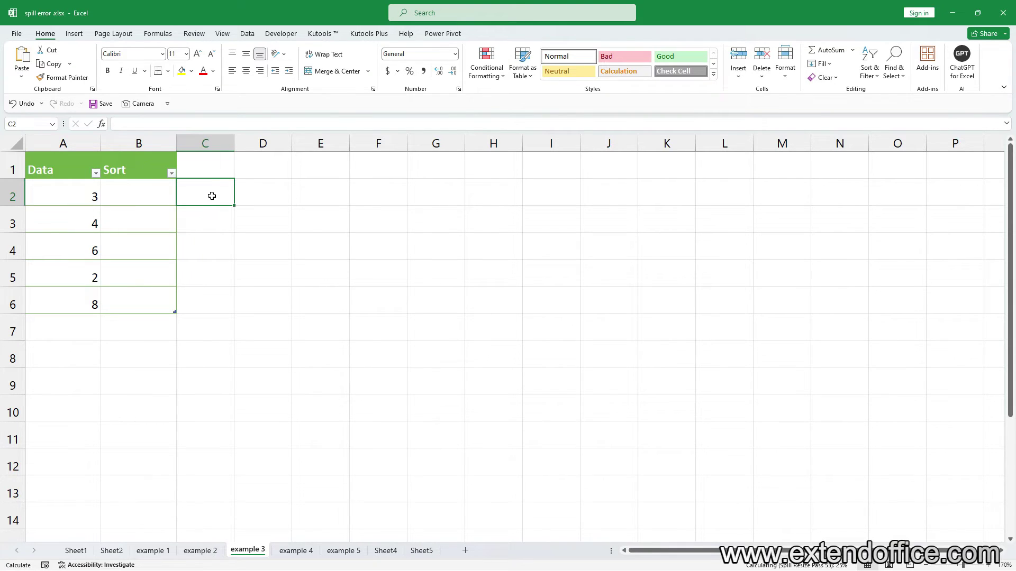
# Step: Enter =SORT(Table1[Data]) in C2, spilling 2, 3, 4, 6, 8 into C2:C6
pyautogui.write('=sort')
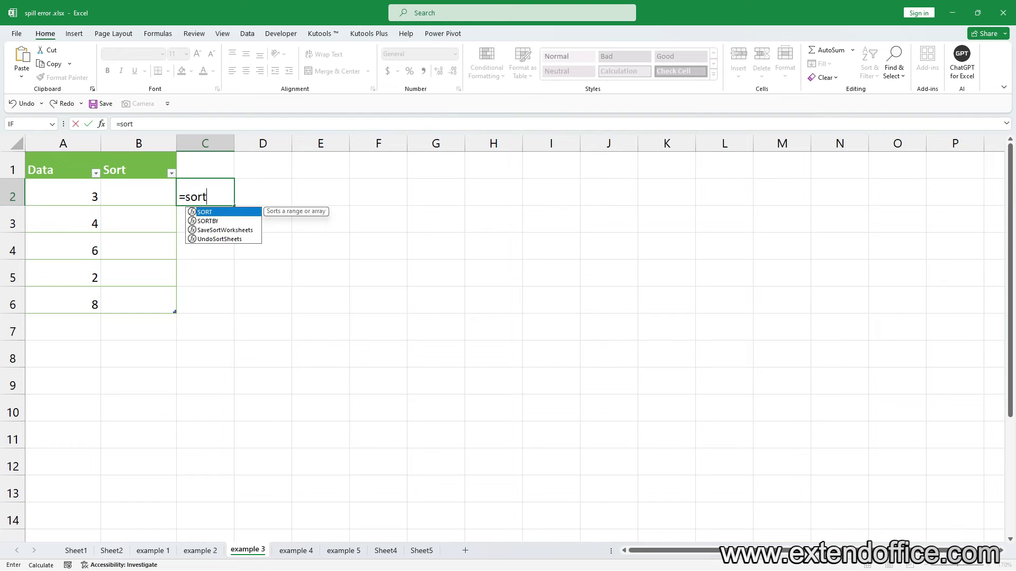
pyautogui.write('(')
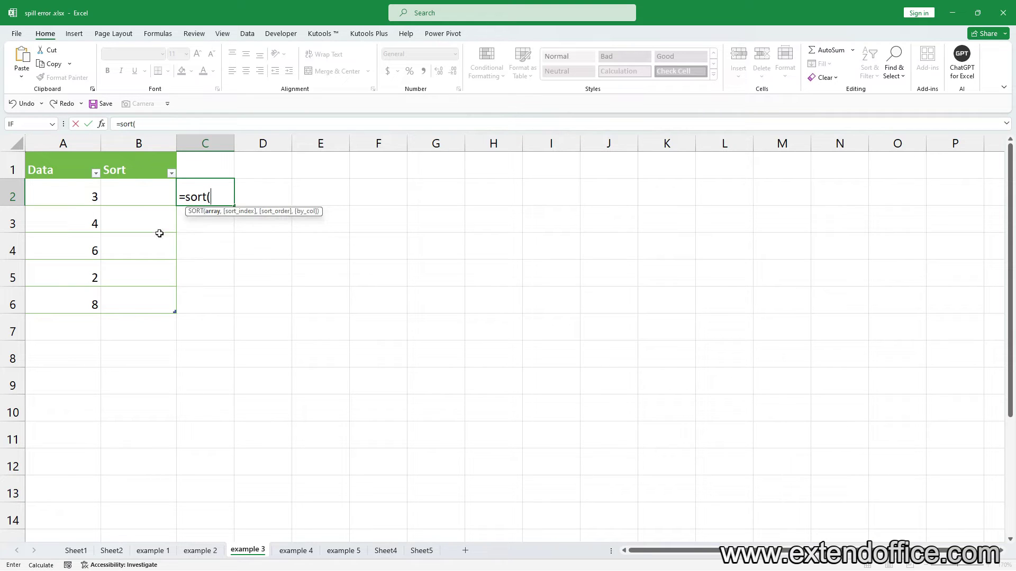
pyautogui.moveTo(69, 196); pyautogui.dragTo(61, 297)
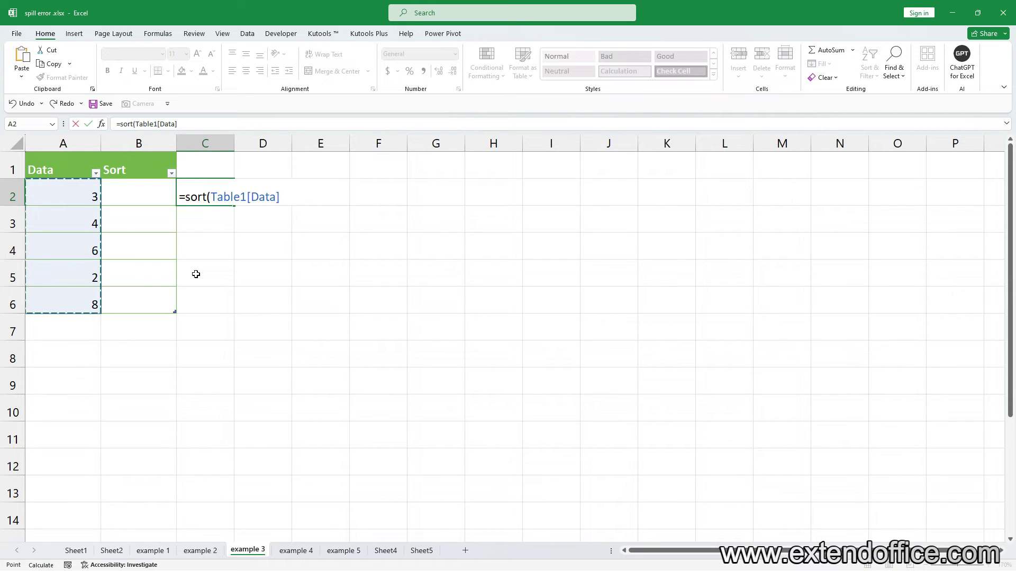
pyautogui.press('Return')
pyautogui.press('Return')
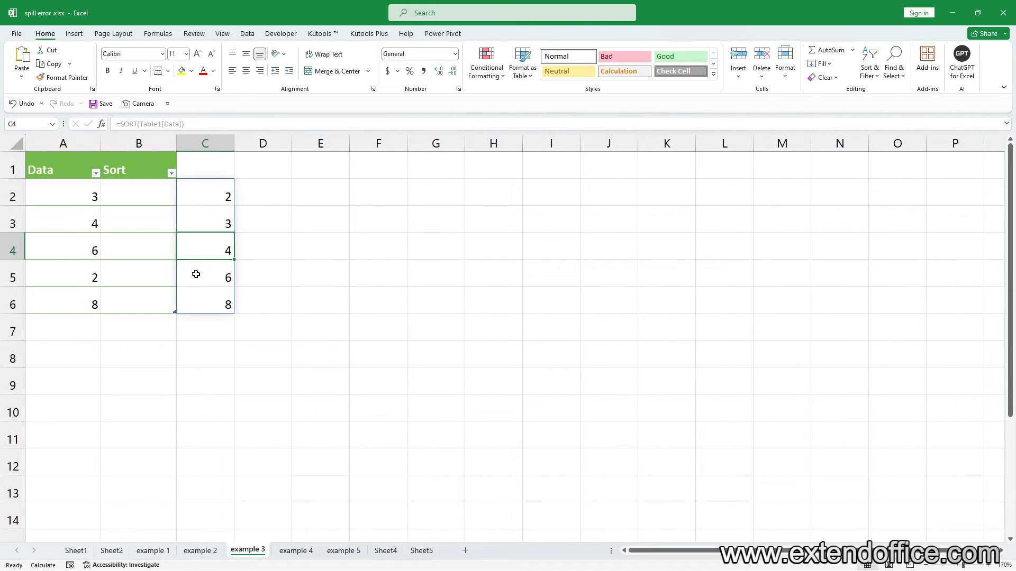
pyautogui.press('Up')
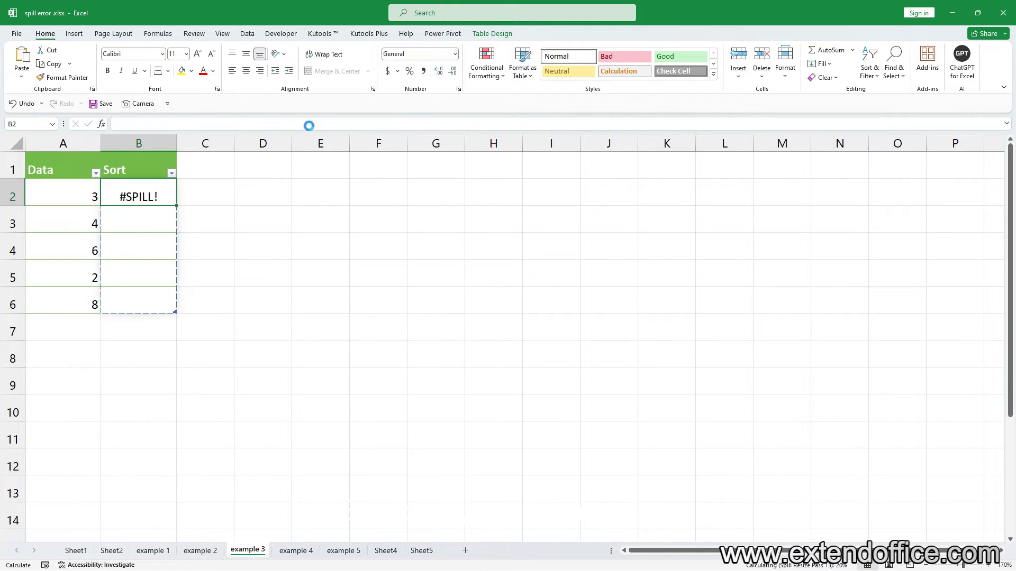
# Step: Convert the table to a normal range so B2's SORT spills 2, 3, 4, 6, 8
pyautogui.click(492, 35)
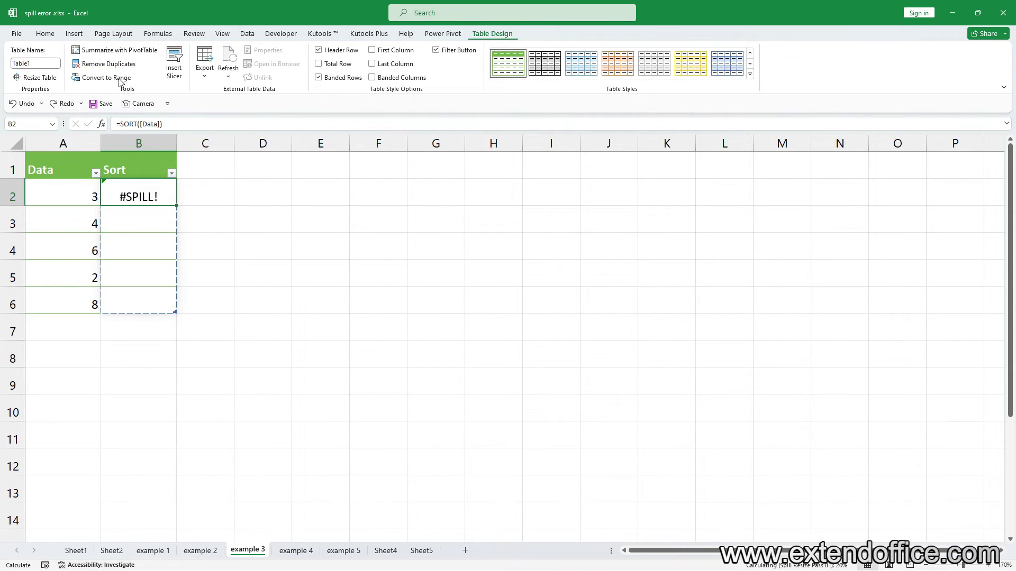
pyautogui.click(122, 78)
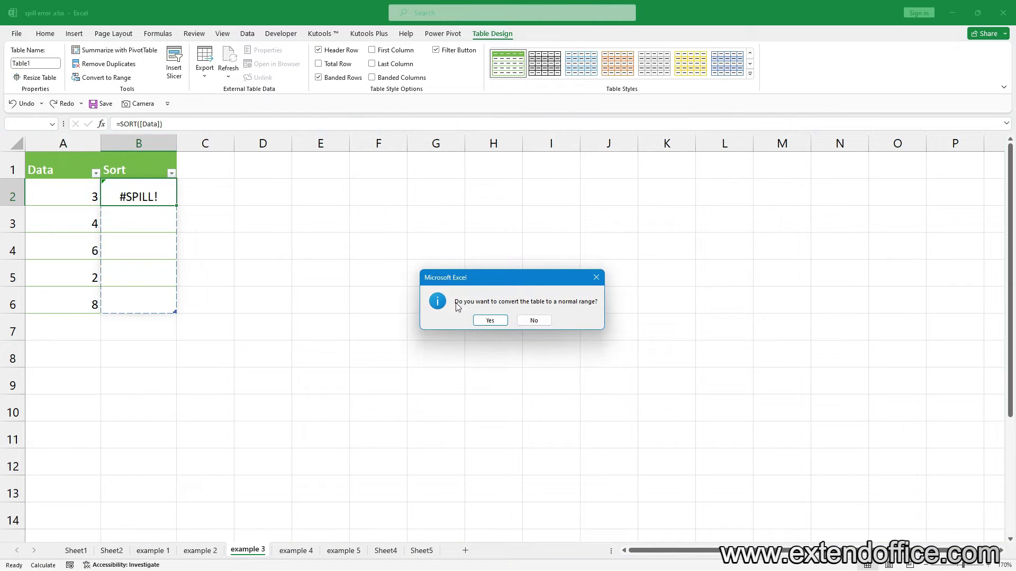
pyautogui.click(477, 321)
pyautogui.click(153, 214)
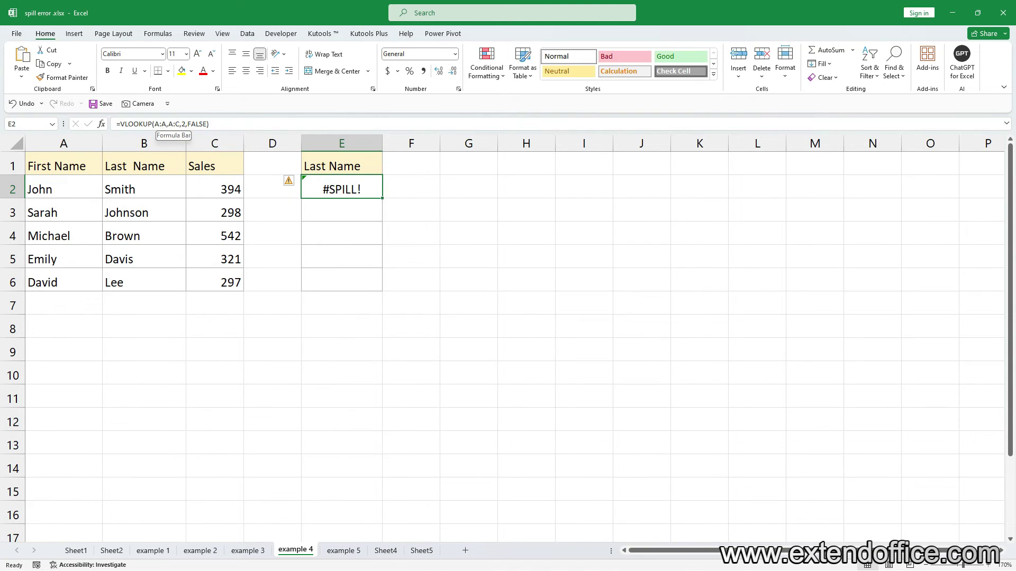
# Step: Start editing E2's VLOOKUP formula on the example 4 sheet
pyautogui.click(155, 123)
pyautogui.moveTo(155, 123); pyautogui.dragTo(166, 124)
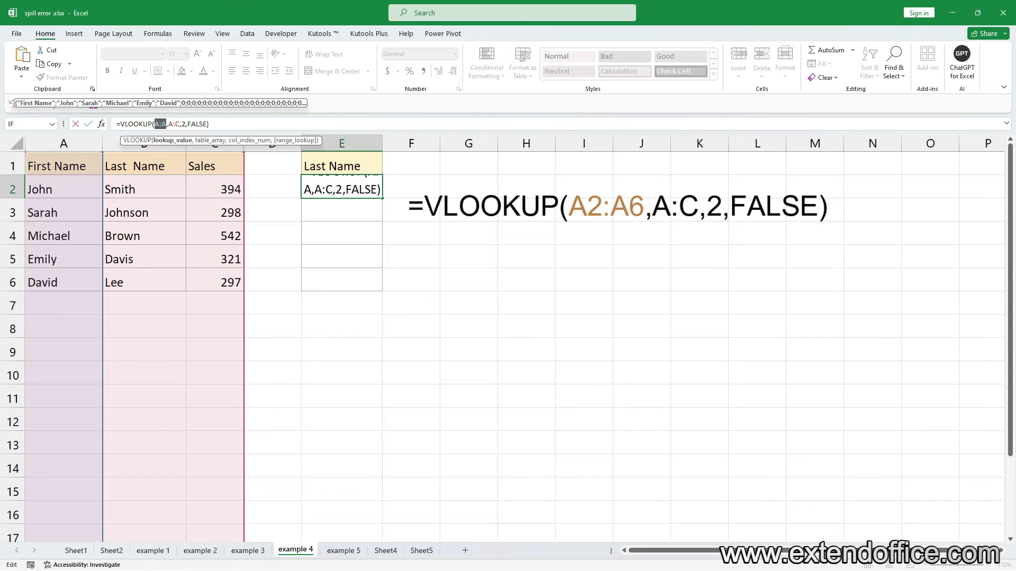
pyautogui.write('A2:')
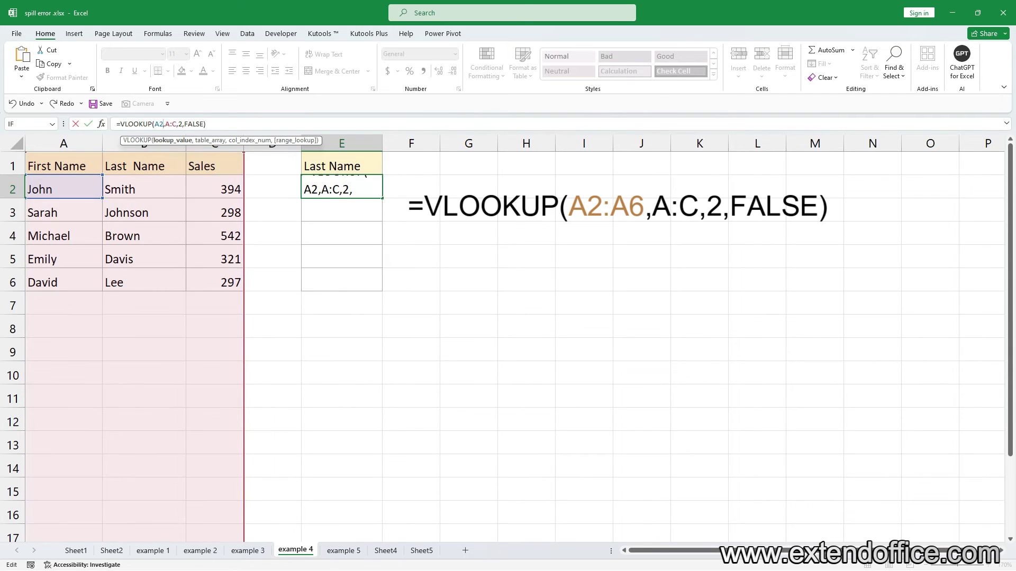
pyautogui.write('A6')
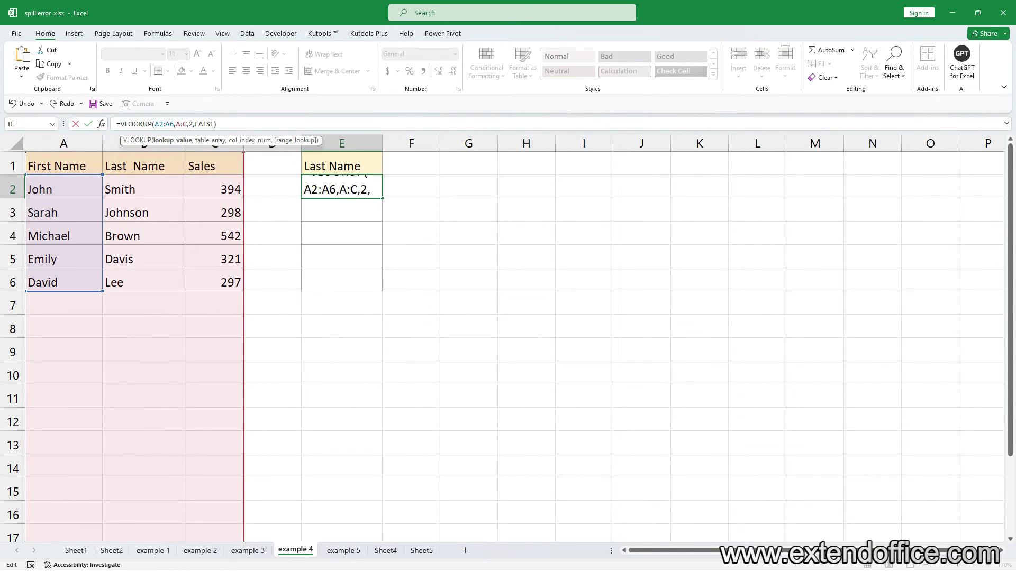
pyautogui.press('Return')
pyautogui.press('Return')
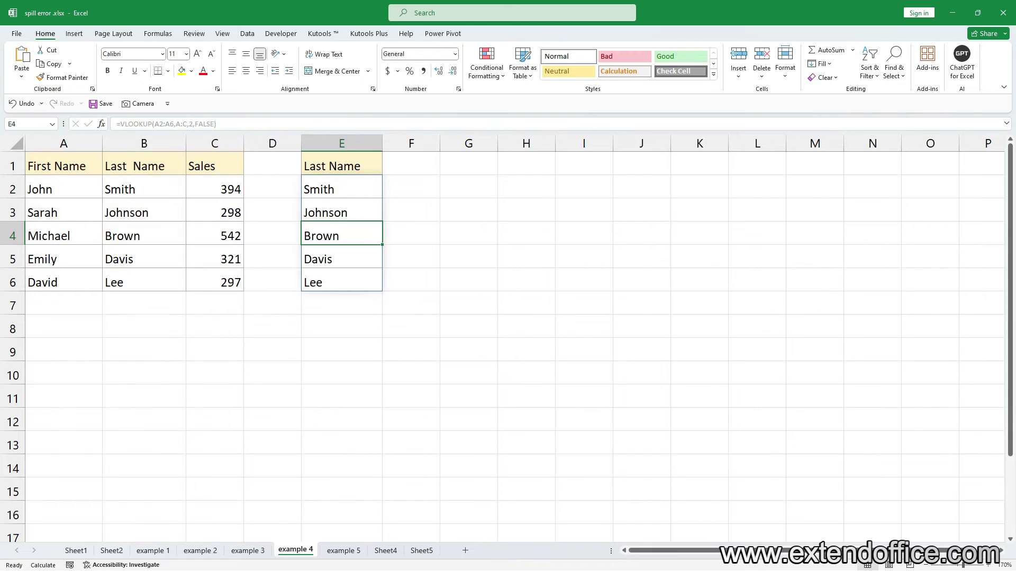
pyautogui.hotkey('ctrl', 'z')
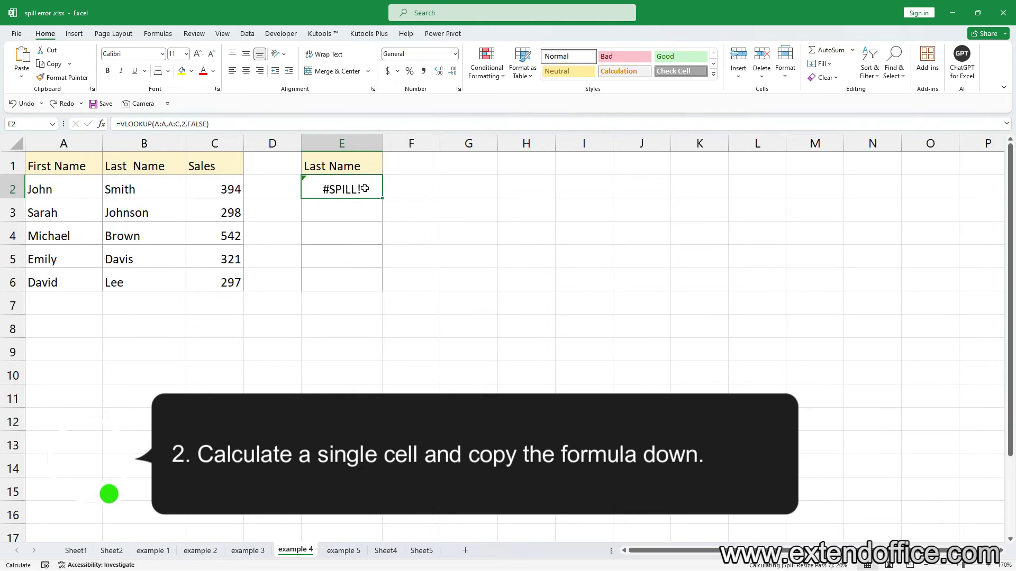
# Step: Replace the A:A lookup value in E2's VLOOKUP with A2
pyautogui.moveTo(155, 124); pyautogui.dragTo(164, 123)
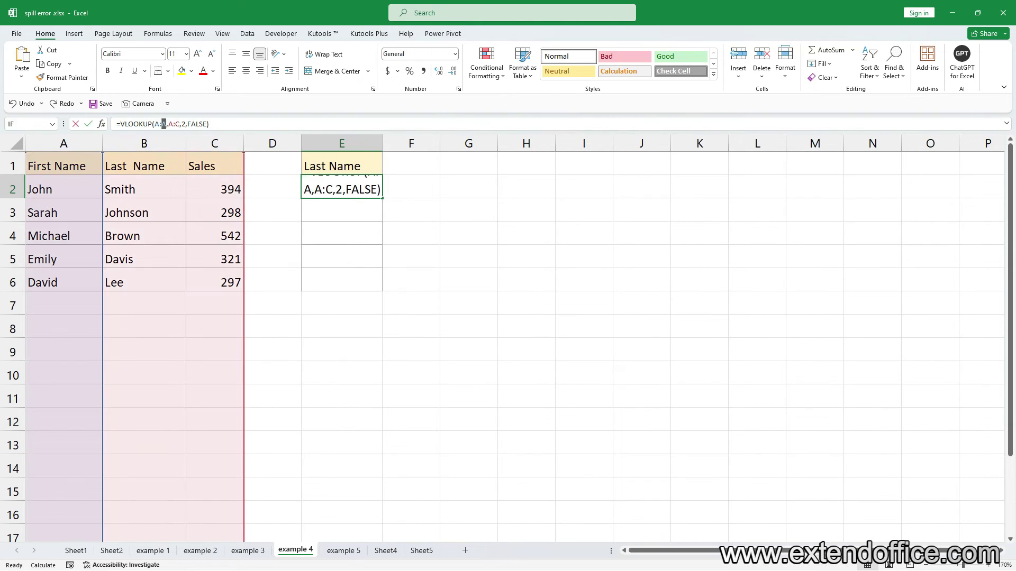
pyautogui.write('A2')
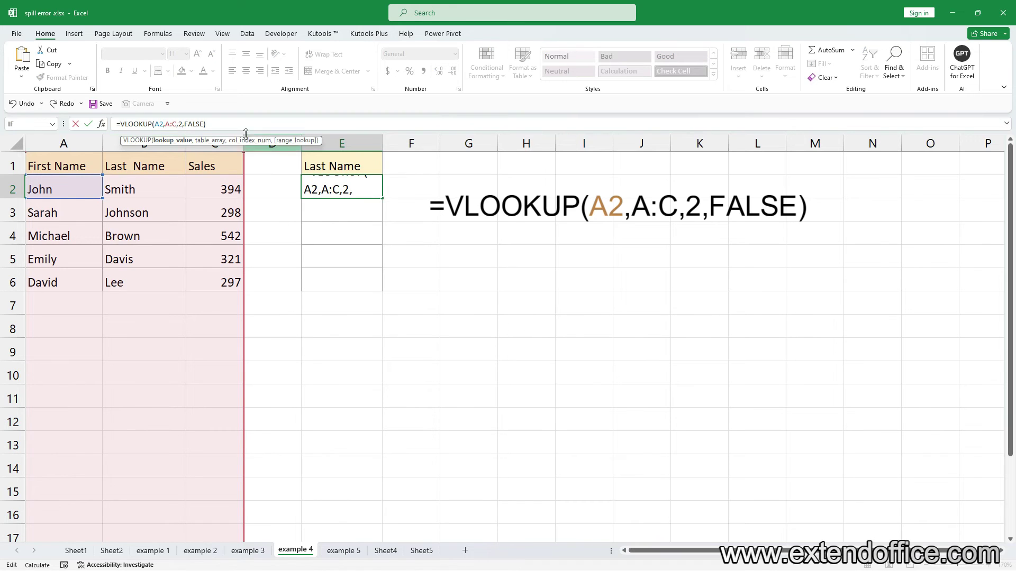
pyautogui.press('End')
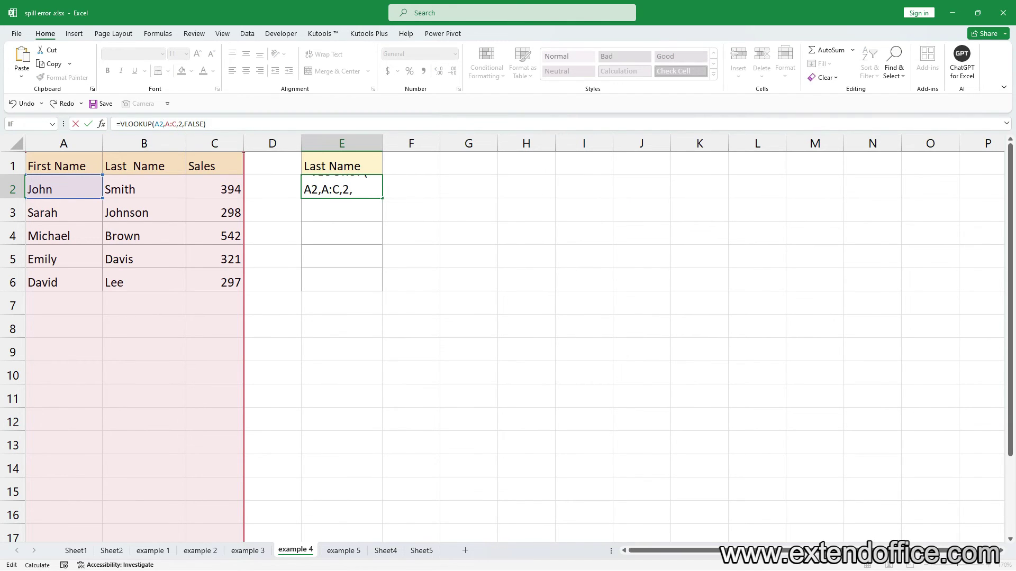
pyautogui.press('Return')
# Step: Fill E2 down to E6 to list Smith, Johnson, Brown, Davis, Lee, then undo
pyautogui.click(355, 192)
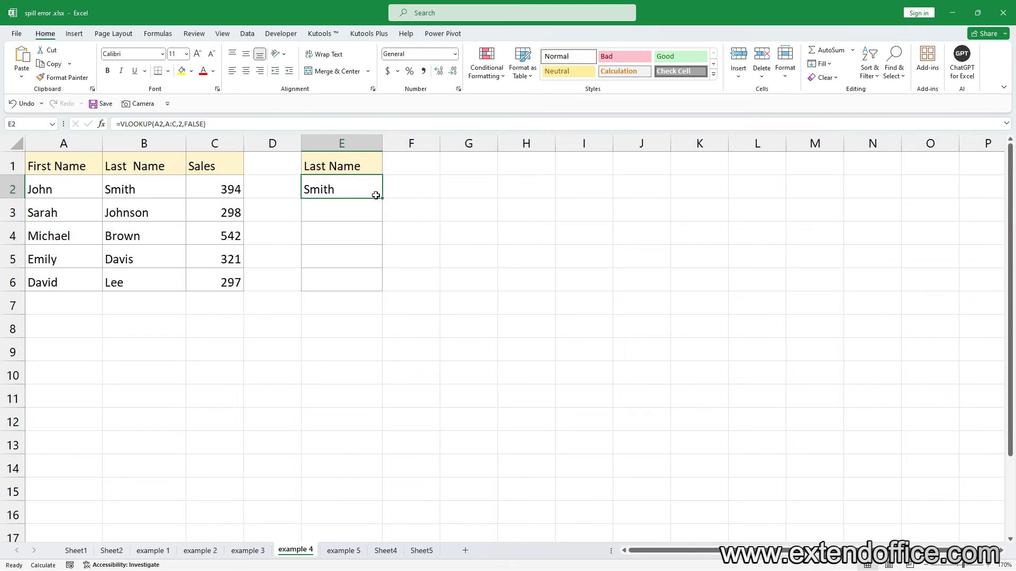
pyautogui.moveTo(382, 197); pyautogui.dragTo(360, 287)
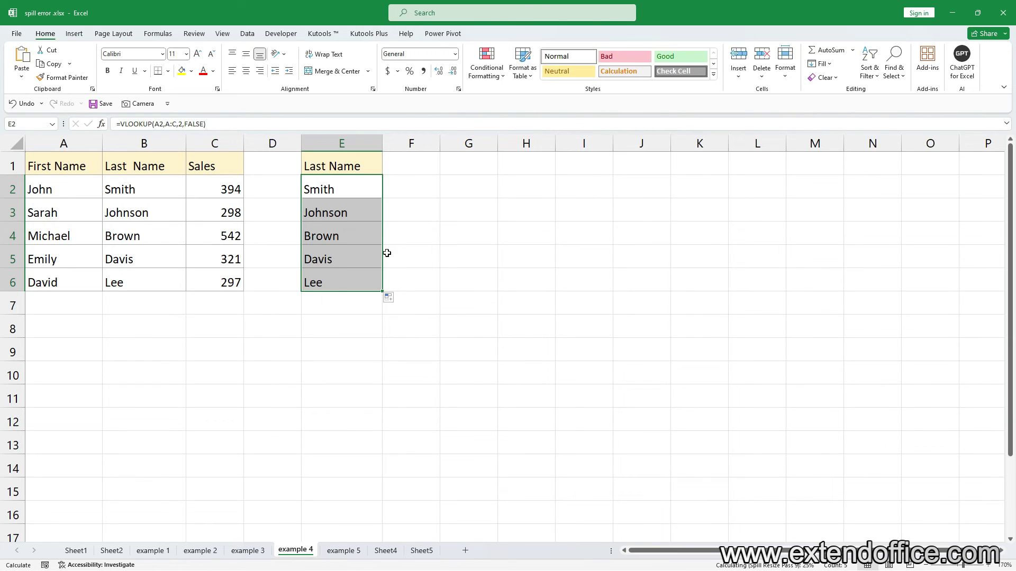
pyautogui.hotkey('ctrl', 'z')
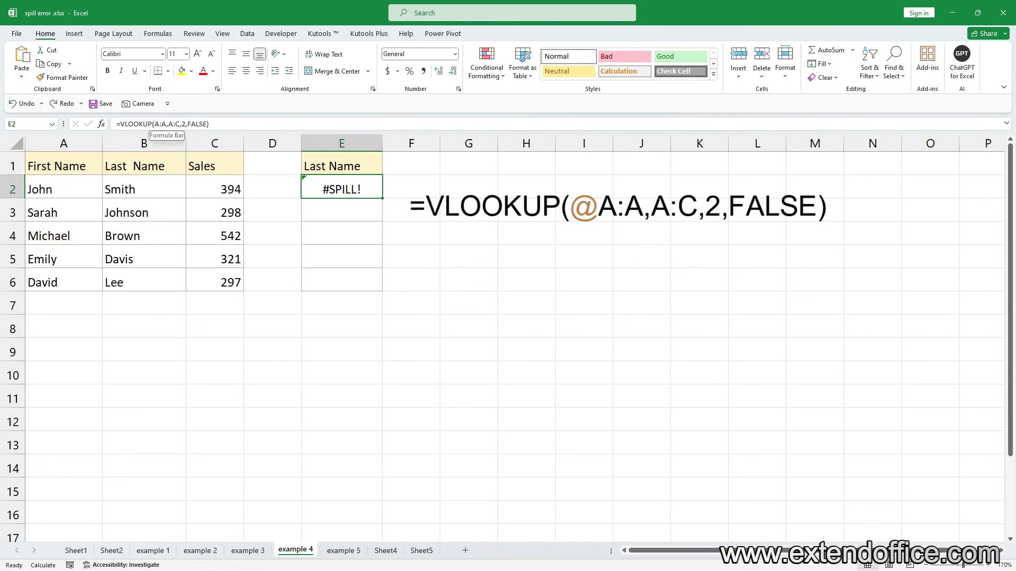
# Step: Change E2 to =VLOOKUP(@A:A,A:C,2,FALSE) and fill it down to E6, listing Smith through Lee
pyautogui.click(155, 123)
pyautogui.write('@')
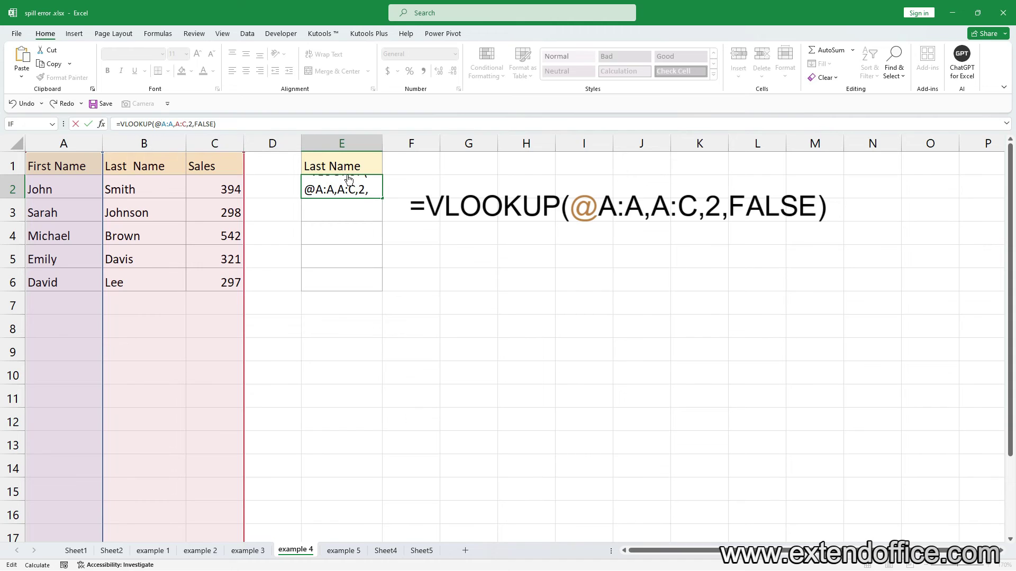
pyautogui.press('Return')
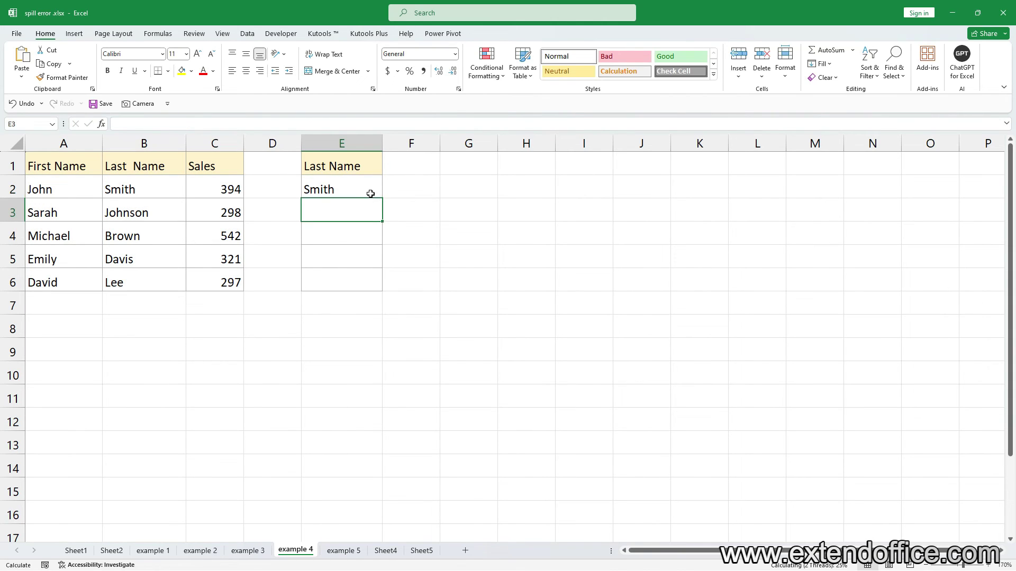
pyautogui.click(373, 192)
pyautogui.moveTo(381, 198); pyautogui.dragTo(376, 289)
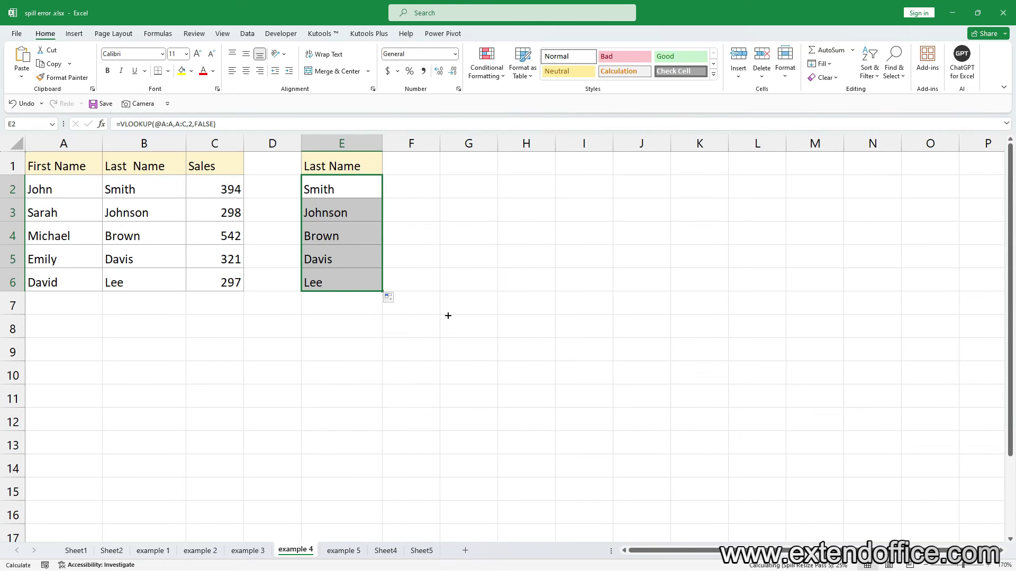